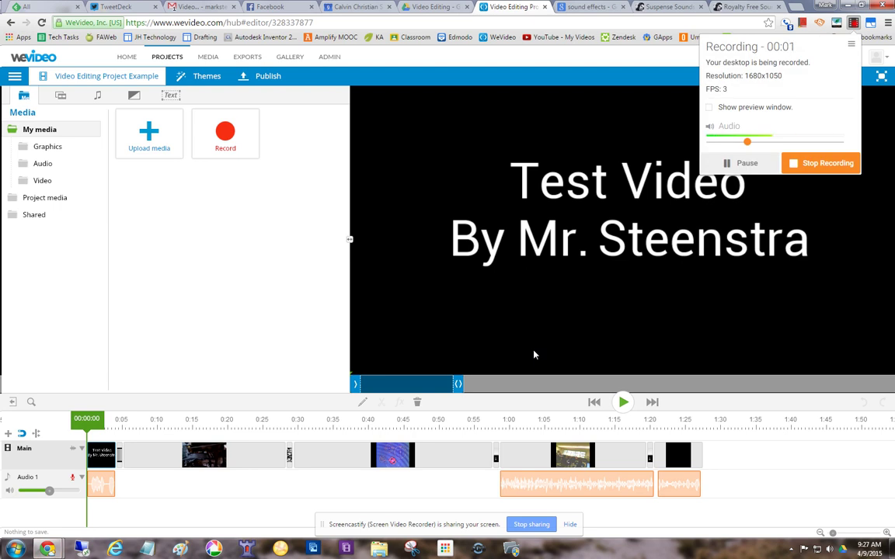
Browse the audio library to Sound effects > Events and preview the Party sound
{"action": "left_click", "coordinate": [206, 328]}
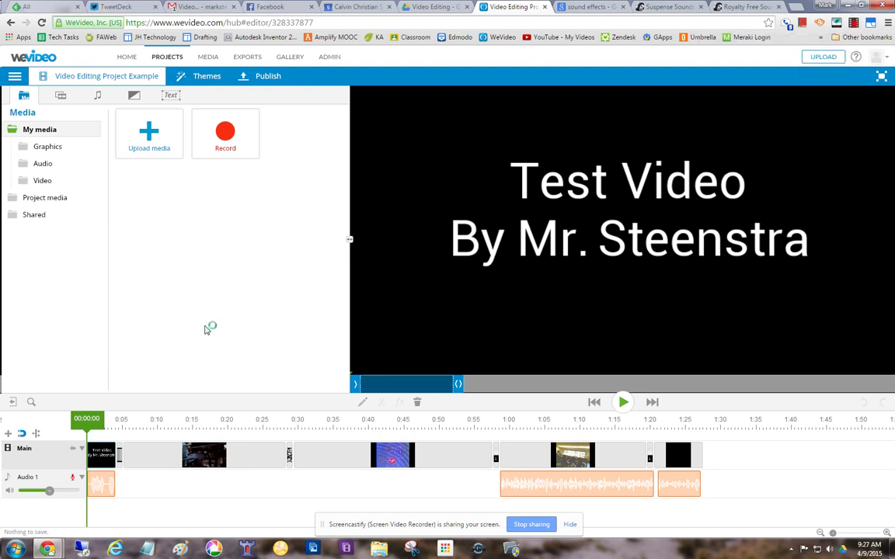
{"action": "left_click", "coordinate": [97, 97]}
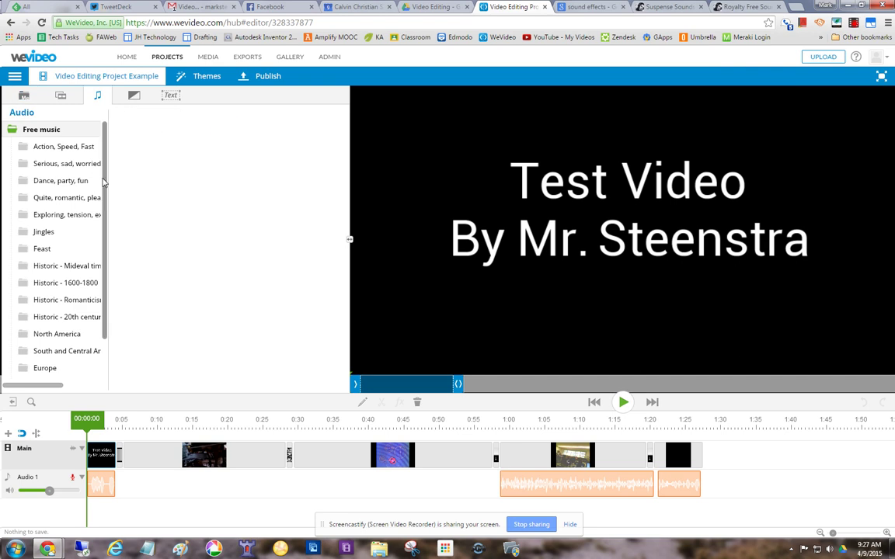
{"action": "left_click", "coordinate": [12, 130]}
{"action": "left_click", "coordinate": [12, 147]}
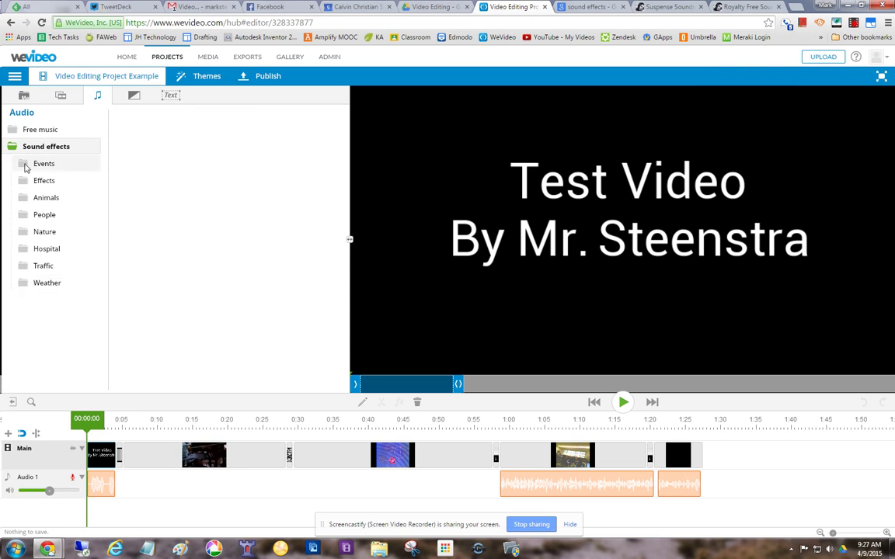
{"action": "left_click", "coordinate": [26, 167]}
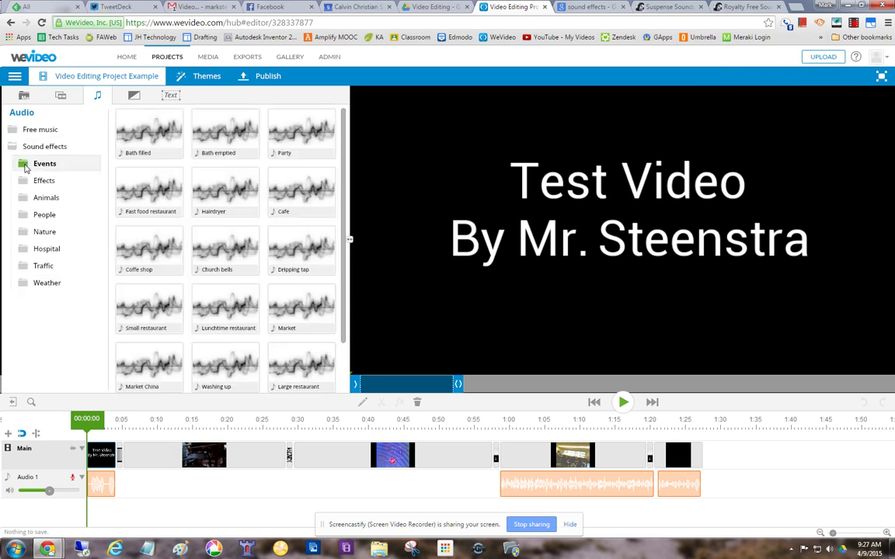
{"action": "left_click", "coordinate": [300, 131]}
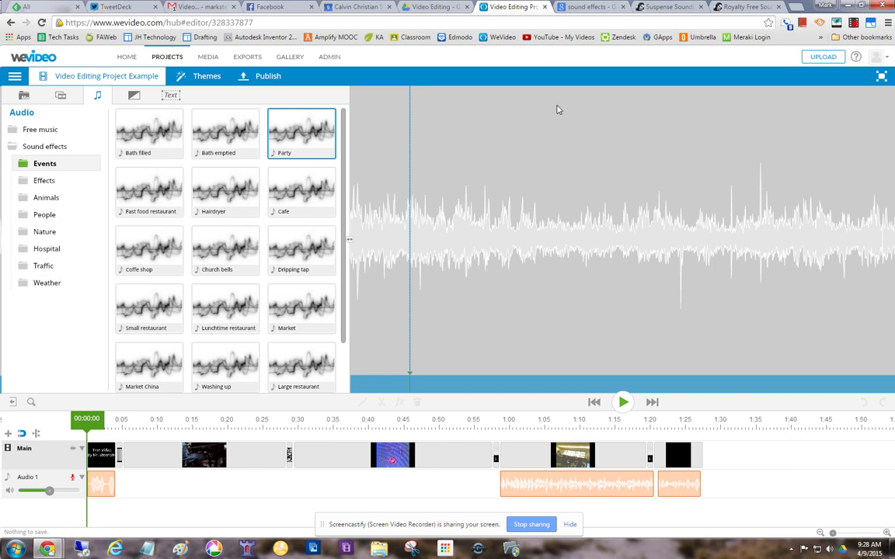
Find Climactic Suspense in SoundBible's Suspense Sounds list and play its preview
{"action": "left_click", "coordinate": [666, 7]}
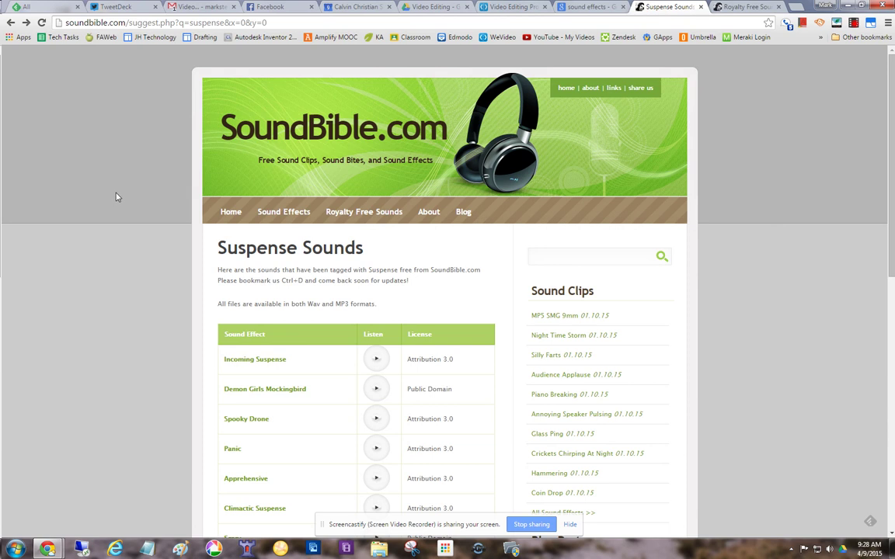
{"action": "scroll", "coordinate": [116, 198], "scroll_direction": "down", "scroll_amount": 1}
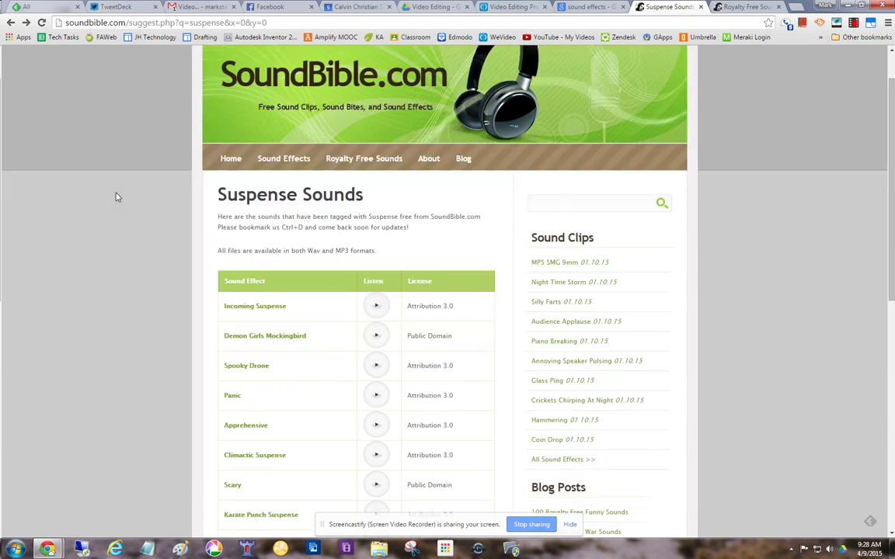
{"action": "left_click", "coordinate": [376, 459]}
Open the Climactic Suspense page, review its Attribution 3.0 license, and return to it
{"action": "left_click", "coordinate": [250, 458]}
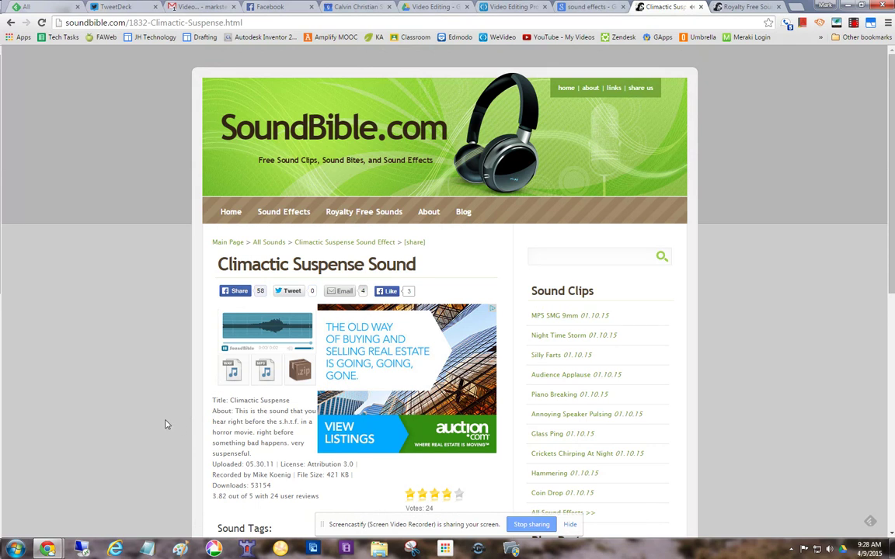
{"action": "scroll", "coordinate": [165, 424], "scroll_direction": "down", "scroll_amount": 1}
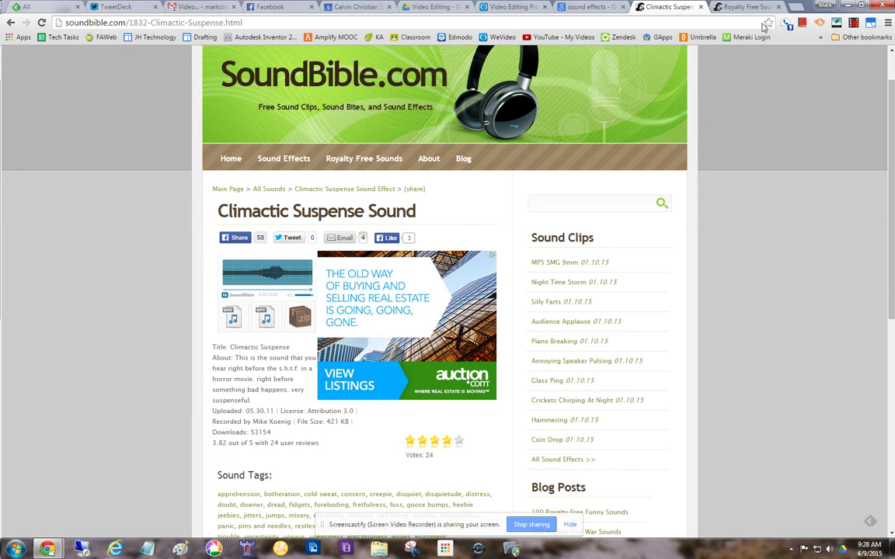
{"action": "left_click", "coordinate": [341, 410]}
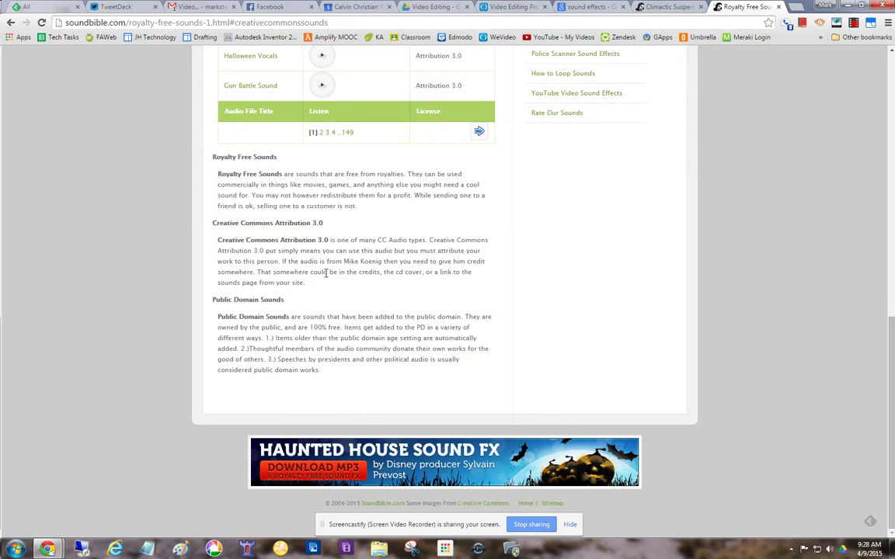
{"action": "left_click", "coordinate": [655, 11]}
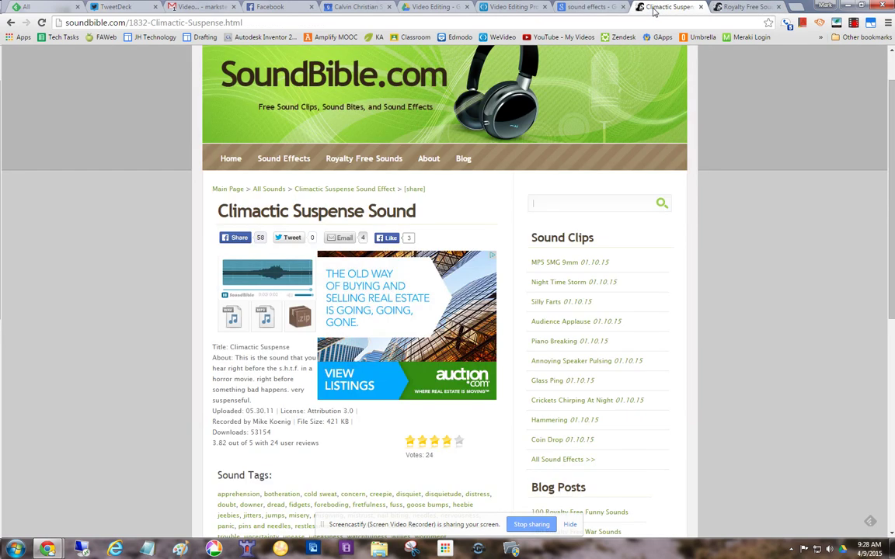
Save the Climactic Suspense WAV download to the Downloads folder
{"action": "right_click", "coordinate": [231, 323]}
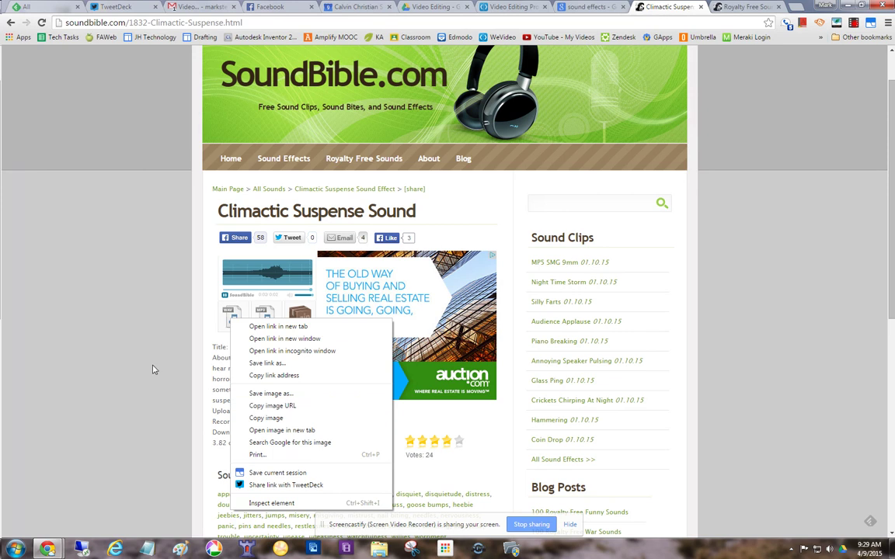
{"action": "left_click", "coordinate": [264, 364]}
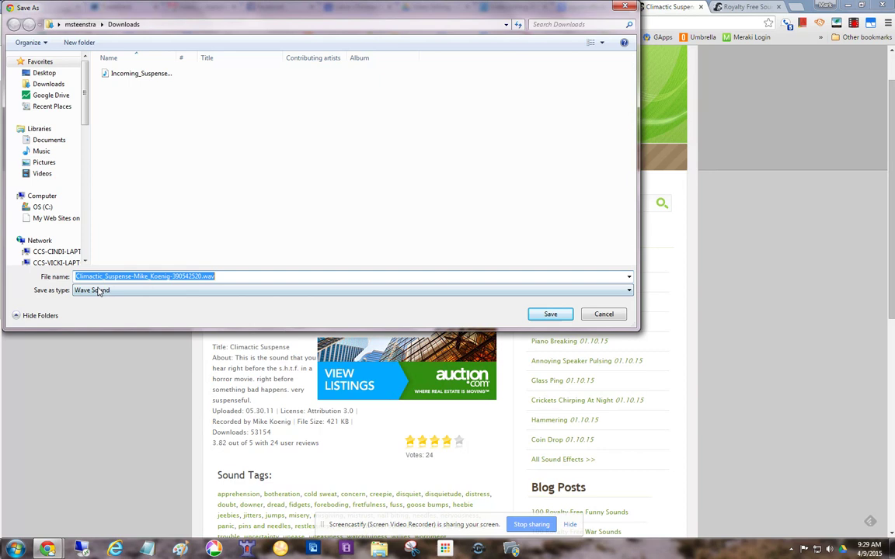
{"action": "left_click", "coordinate": [550, 314]}
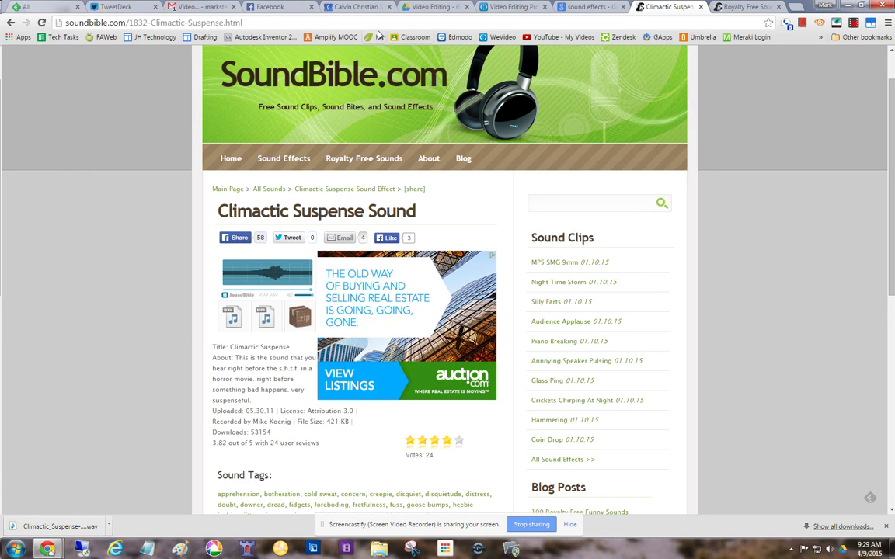
Open the JH Tech Group 7 shared media folder in WeVideo and start an upload
{"action": "left_click", "coordinate": [506, 8]}
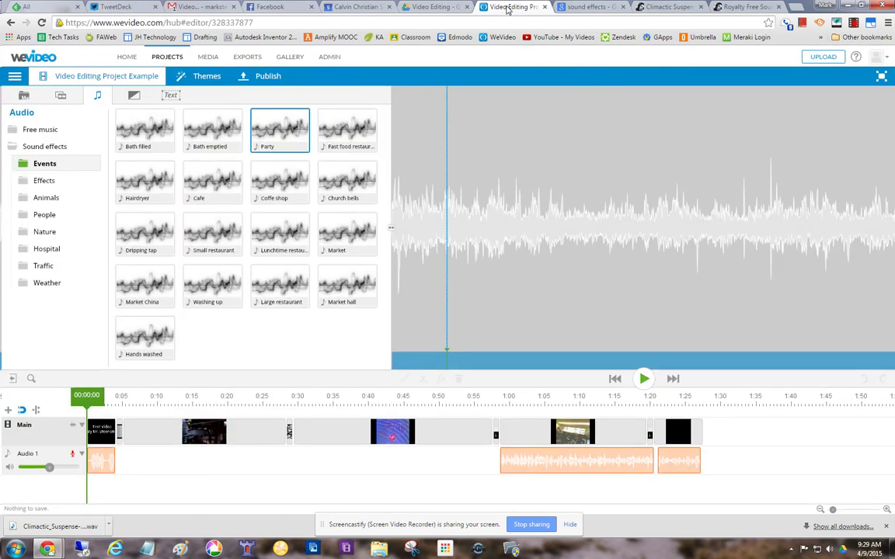
{"action": "left_click", "coordinate": [209, 58]}
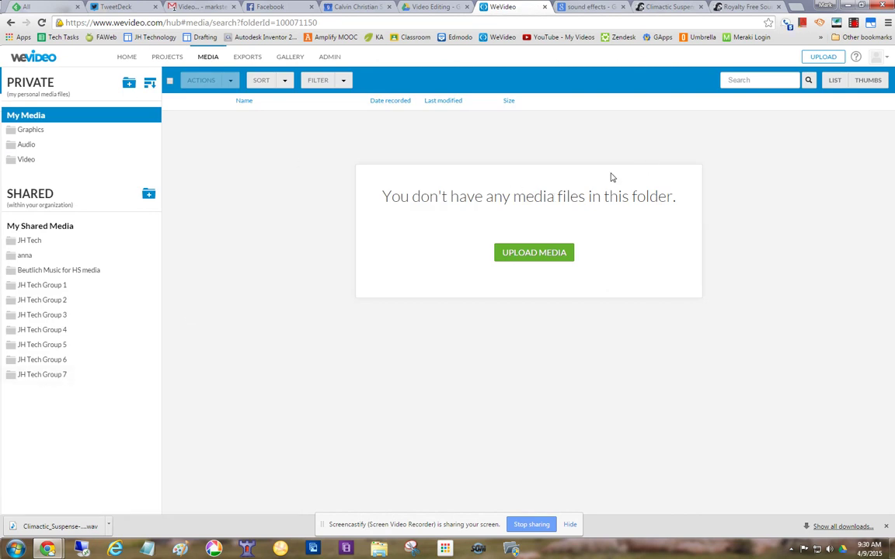
{"action": "left_click", "coordinate": [48, 376]}
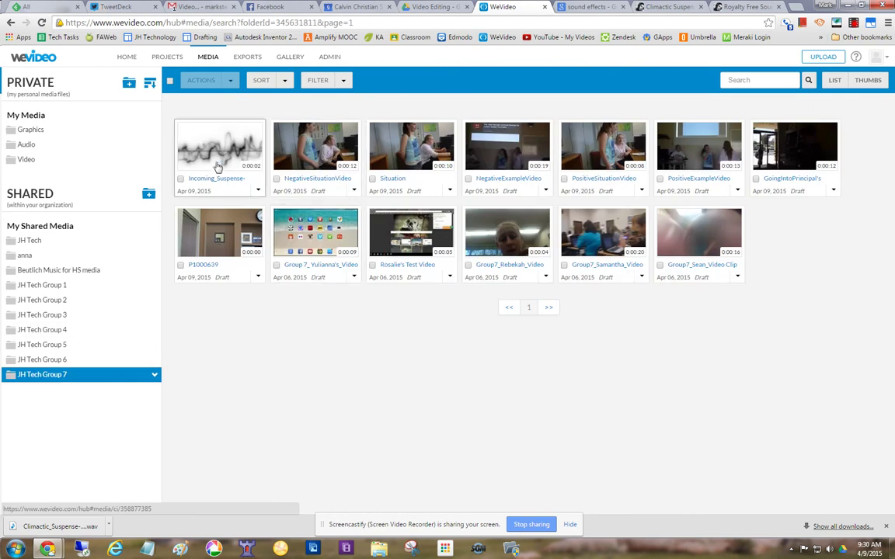
{"action": "left_click", "coordinate": [823, 59]}
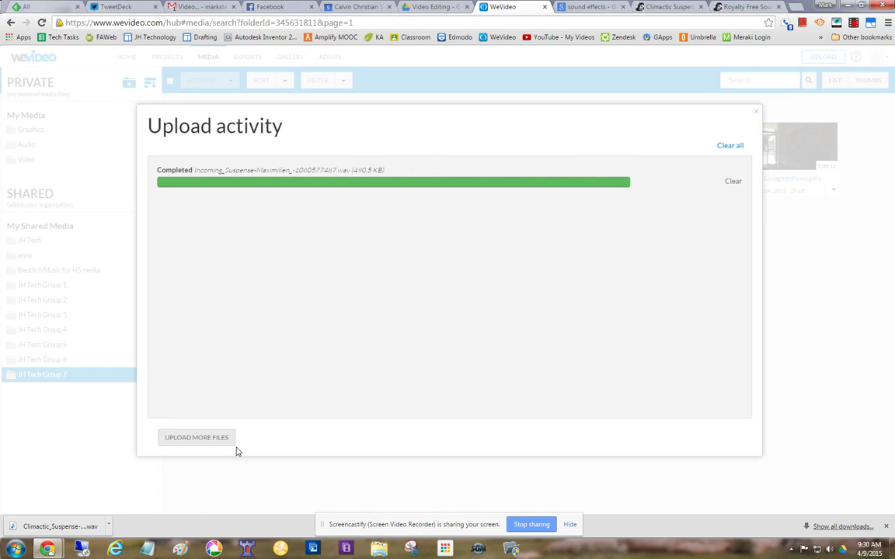
Add the downloaded Climactic Suspense WAV file as another file to upload
{"action": "left_click", "coordinate": [214, 437]}
{"action": "left_click", "coordinate": [449, 286]}
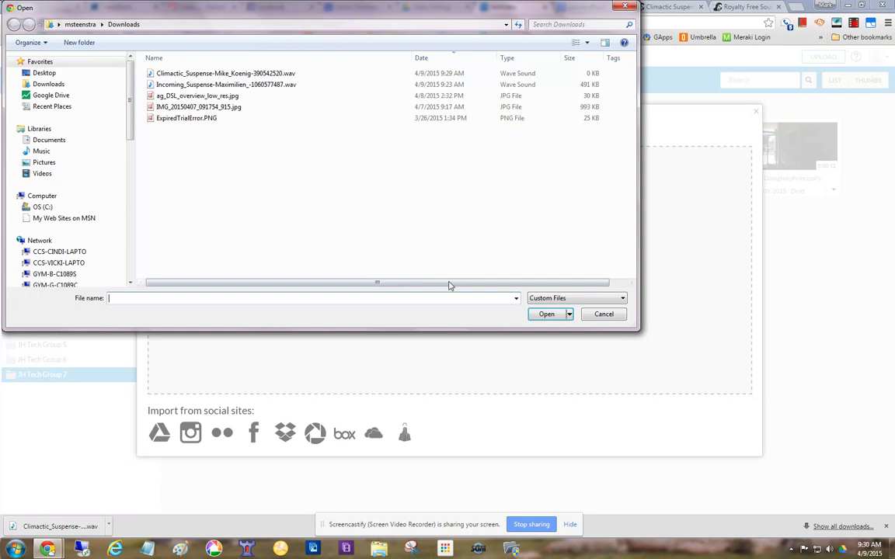
{"action": "left_click", "coordinate": [183, 74]}
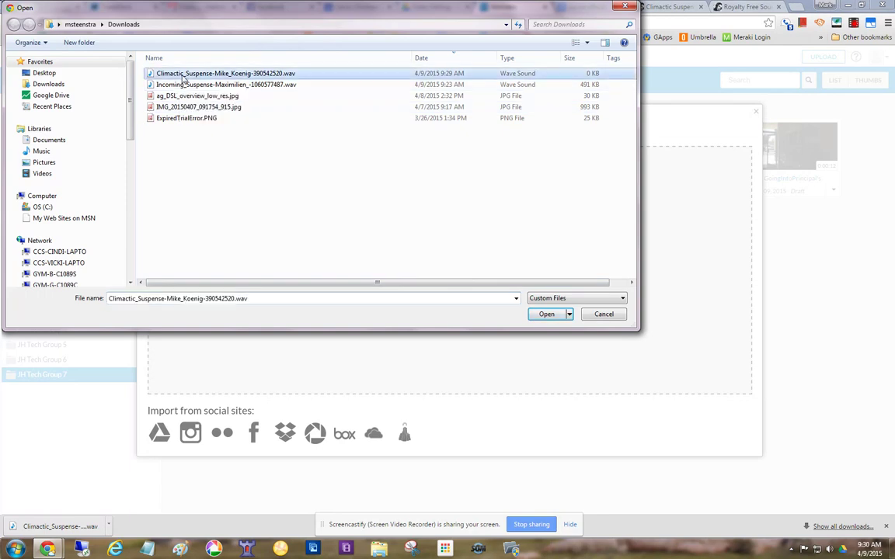
{"action": "left_click", "coordinate": [548, 315]}
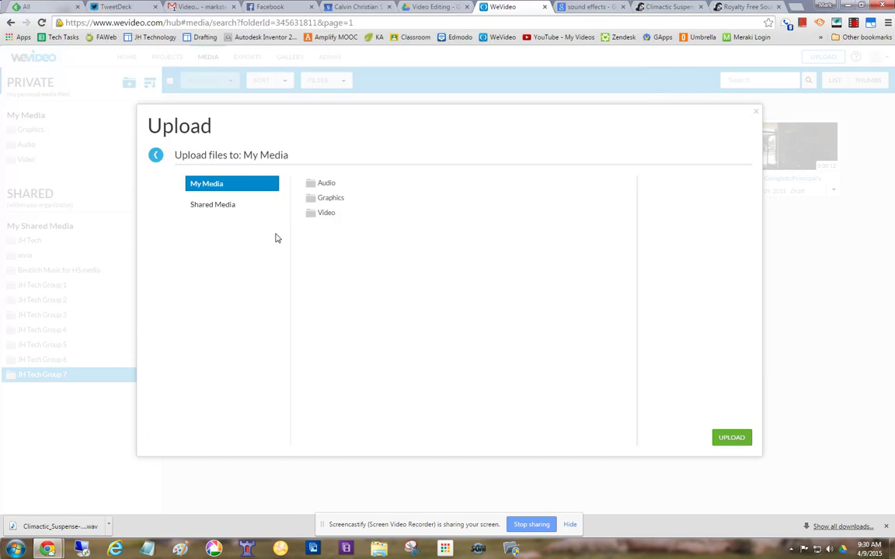
Upload it to JH Tech Group 7, retrying twice after the upload fails
{"action": "left_click", "coordinate": [221, 208]}
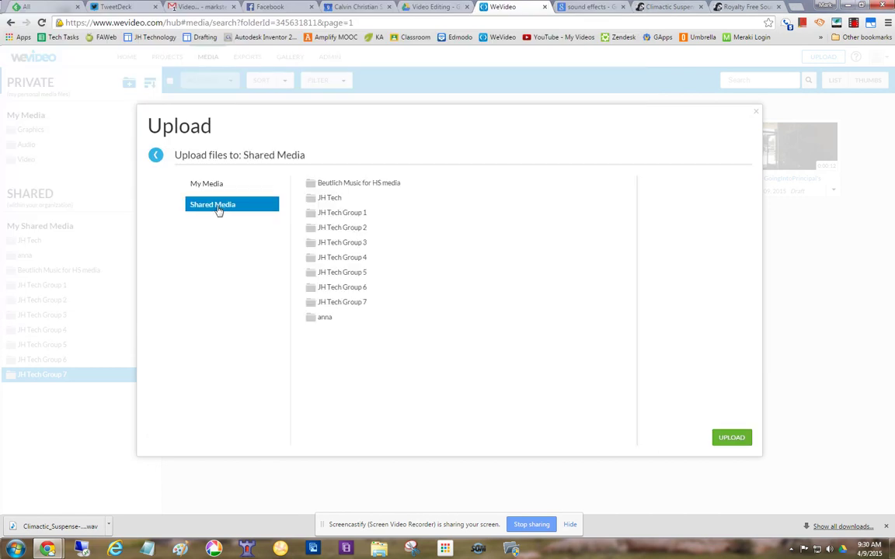
{"action": "left_click", "coordinate": [333, 302]}
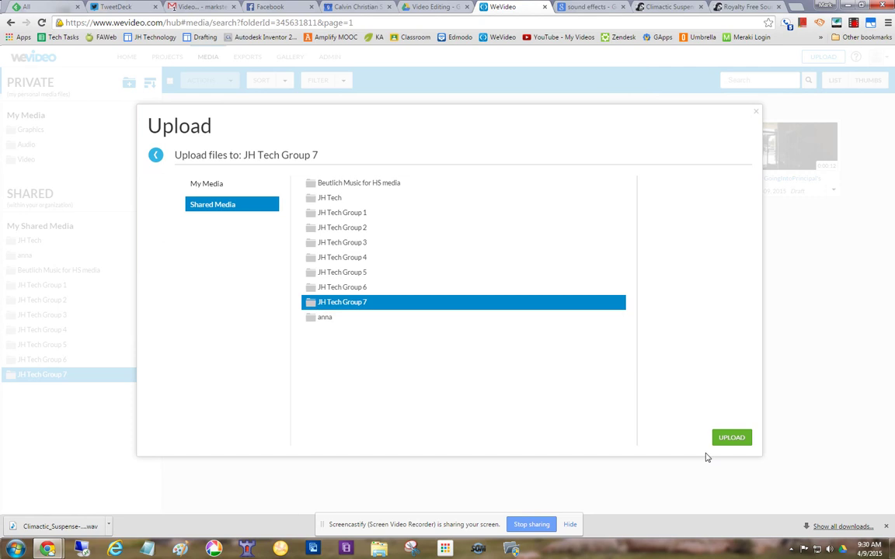
{"action": "left_click", "coordinate": [730, 439]}
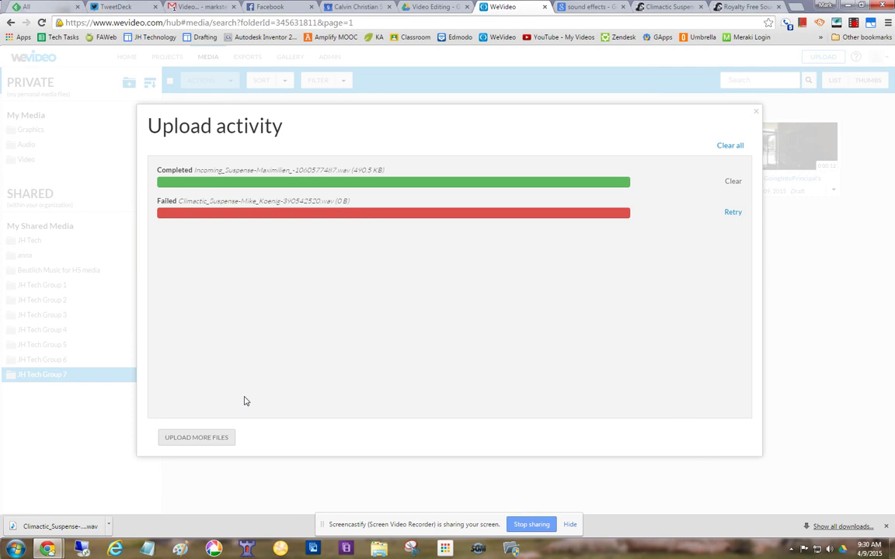
{"action": "left_click", "coordinate": [727, 215]}
{"action": "left_click", "coordinate": [728, 214]}
Reopen the Climactic Suspense page and save its MP3 version to Downloads
{"action": "left_click", "coordinate": [667, 7]}
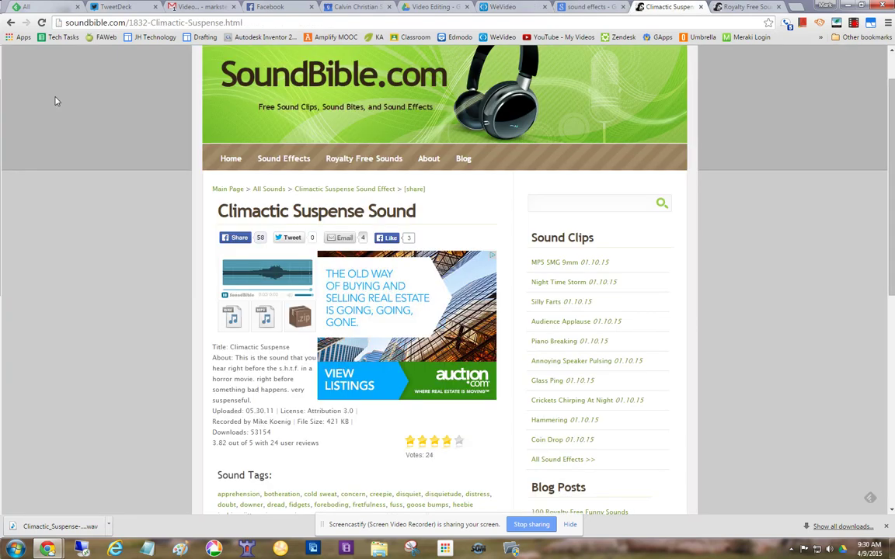
{"action": "left_click", "coordinate": [11, 22]}
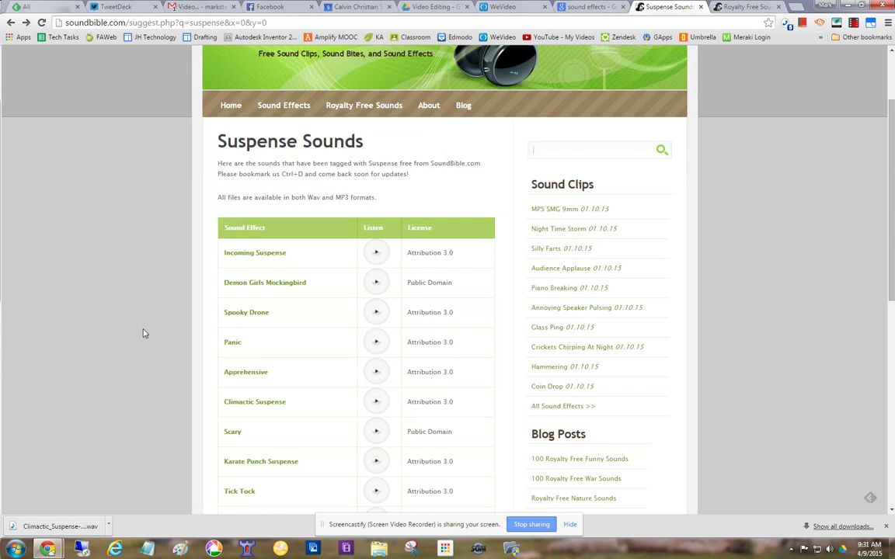
{"action": "left_click", "coordinate": [254, 407]}
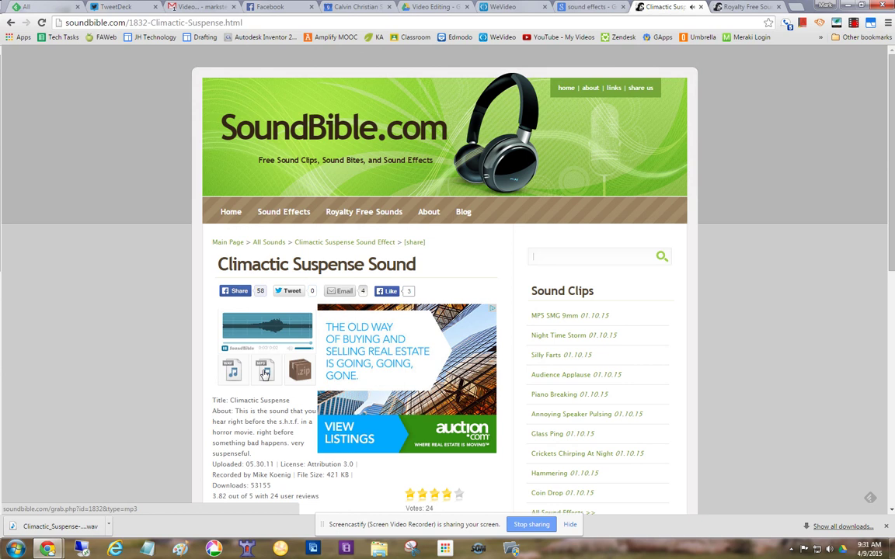
{"action": "right_click", "coordinate": [264, 374]}
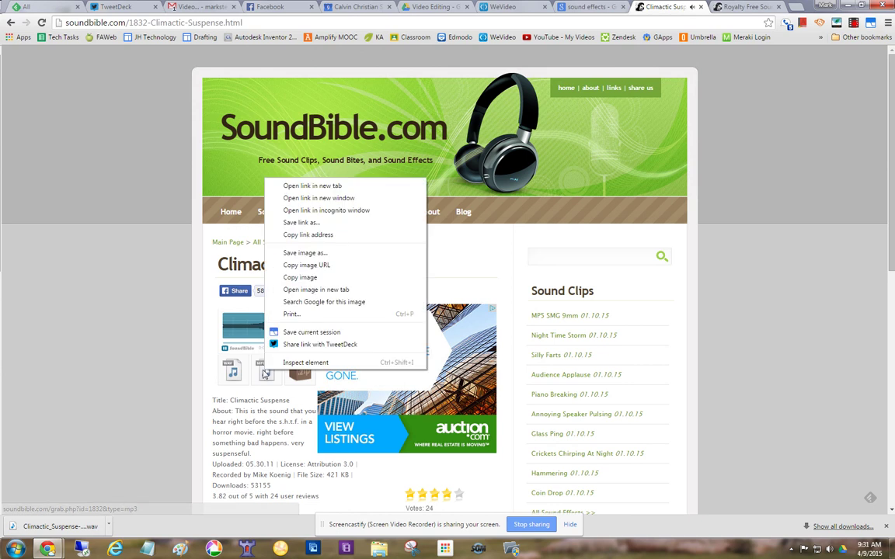
{"action": "left_click", "coordinate": [300, 222]}
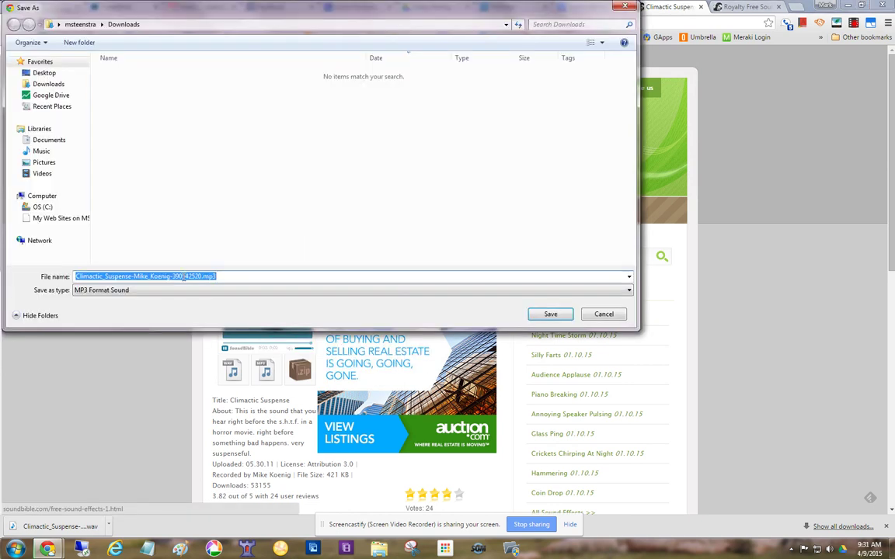
{"action": "left_click", "coordinate": [550, 314]}
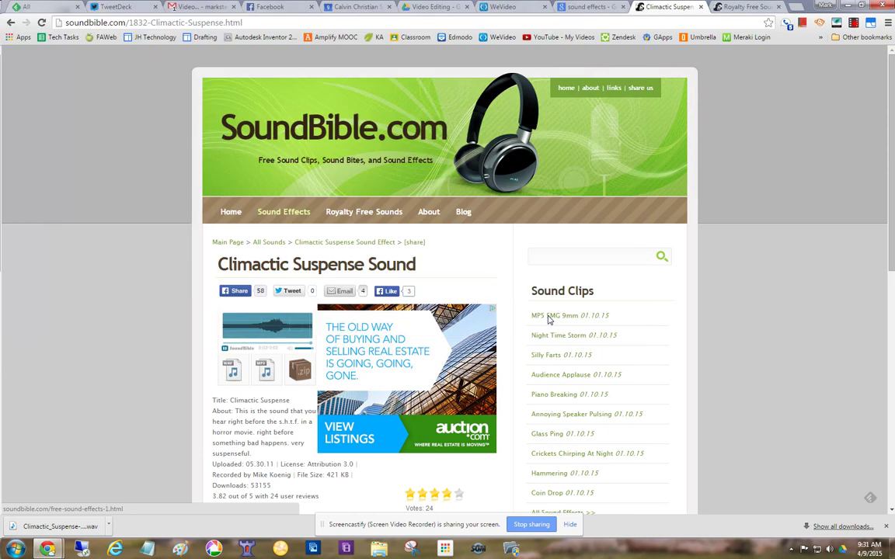
Select the downloaded Climactic Suspense MP3 as a new file to upload
{"action": "left_click", "coordinate": [503, 7]}
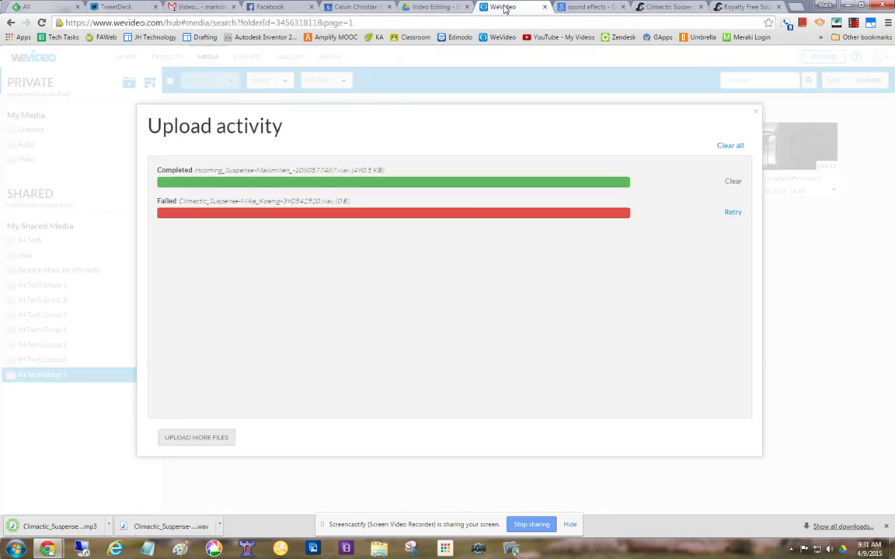
{"action": "left_click", "coordinate": [206, 442]}
{"action": "left_click", "coordinate": [438, 294]}
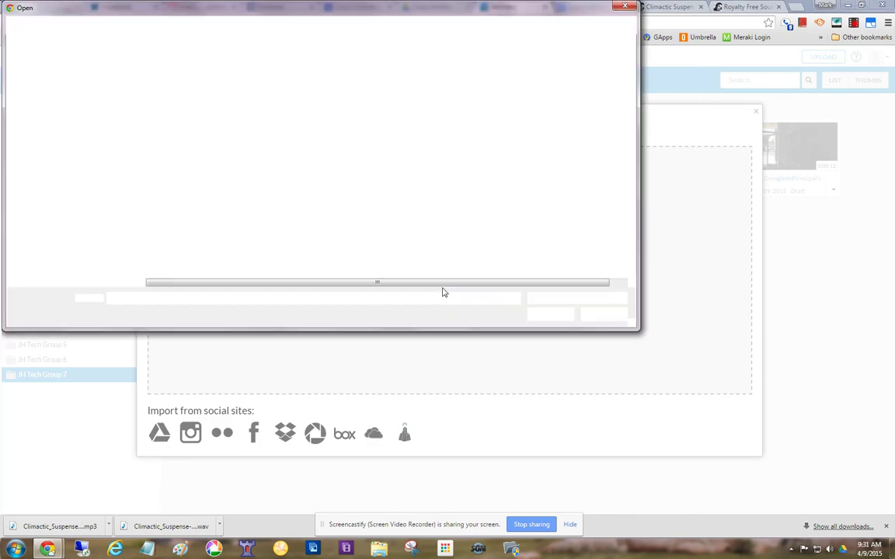
{"action": "left_click", "coordinate": [248, 75]}
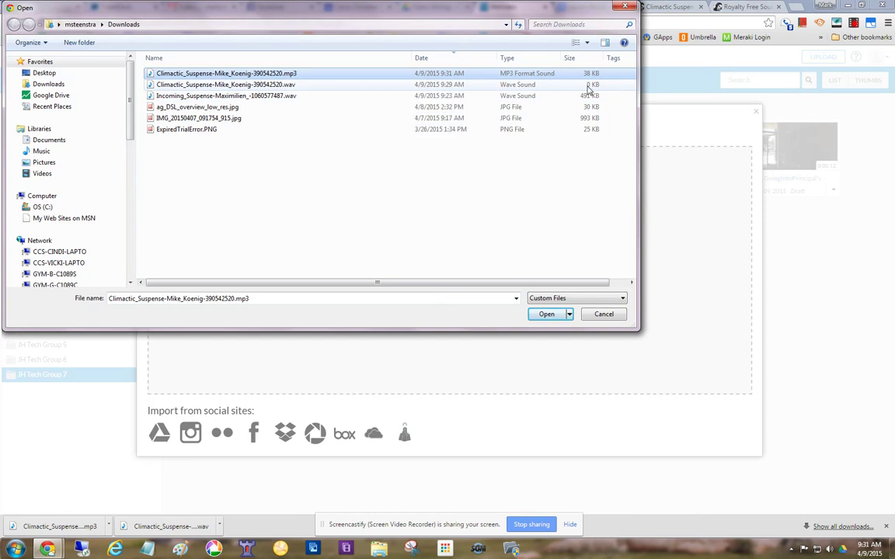
{"action": "left_click", "coordinate": [548, 319]}
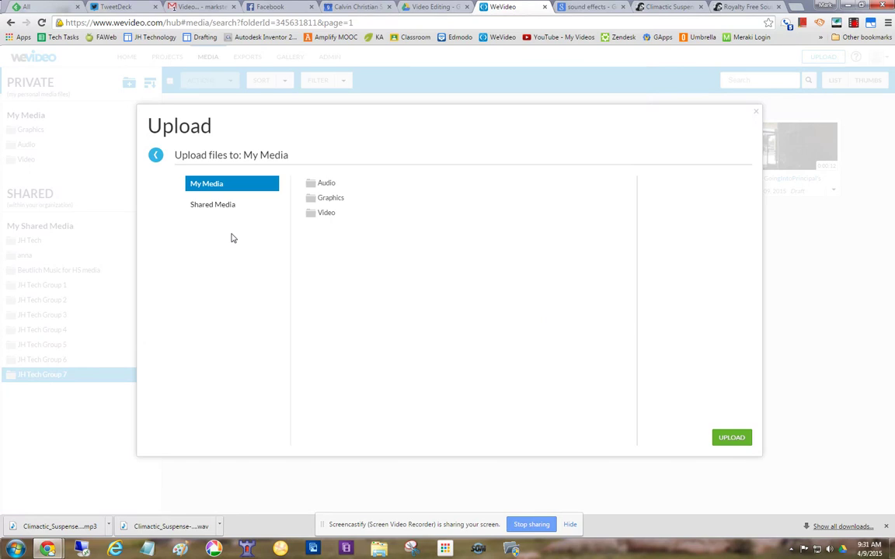
Upload the MP3 into JH Tech Group 7 and close the progress window
{"action": "left_click", "coordinate": [222, 205]}
{"action": "left_click", "coordinate": [343, 303]}
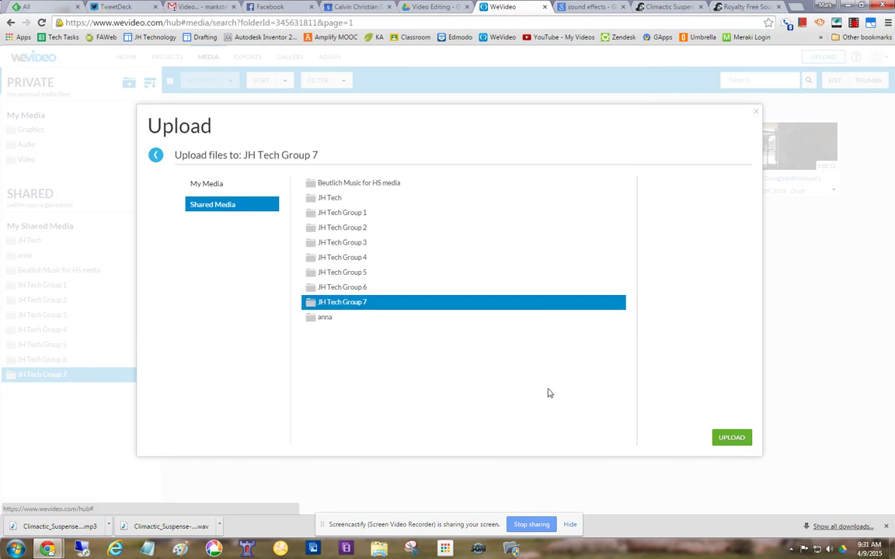
{"action": "left_click", "coordinate": [722, 438]}
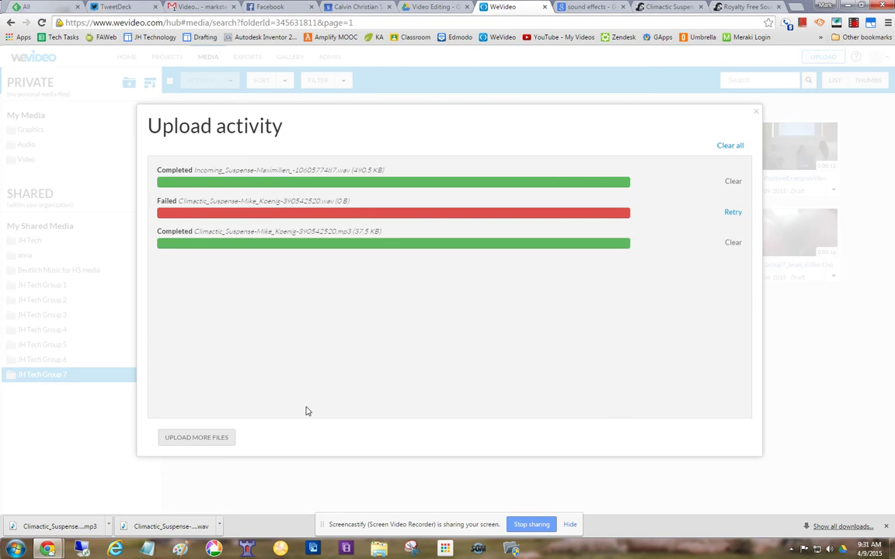
{"action": "left_click", "coordinate": [755, 113]}
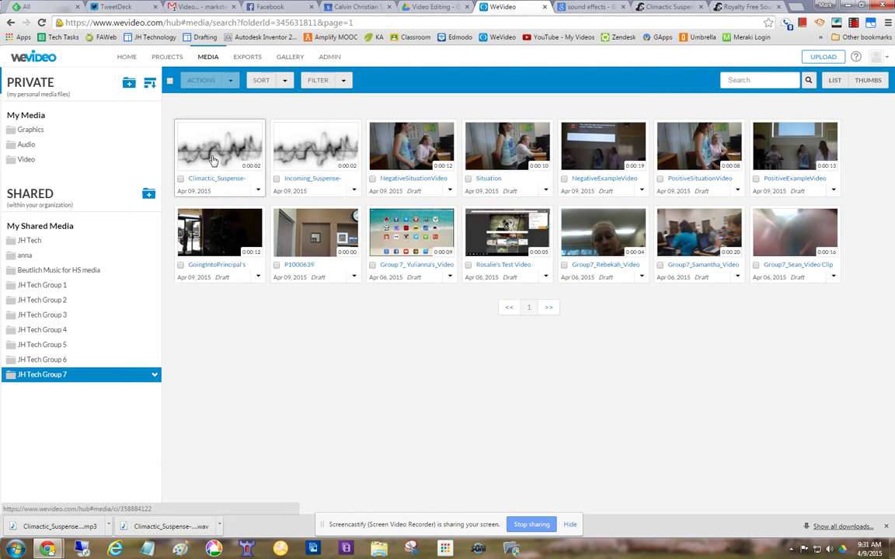
Check the uploaded Climactic_Suspense clip's details, then return to the media library
{"action": "left_click", "coordinate": [212, 159]}
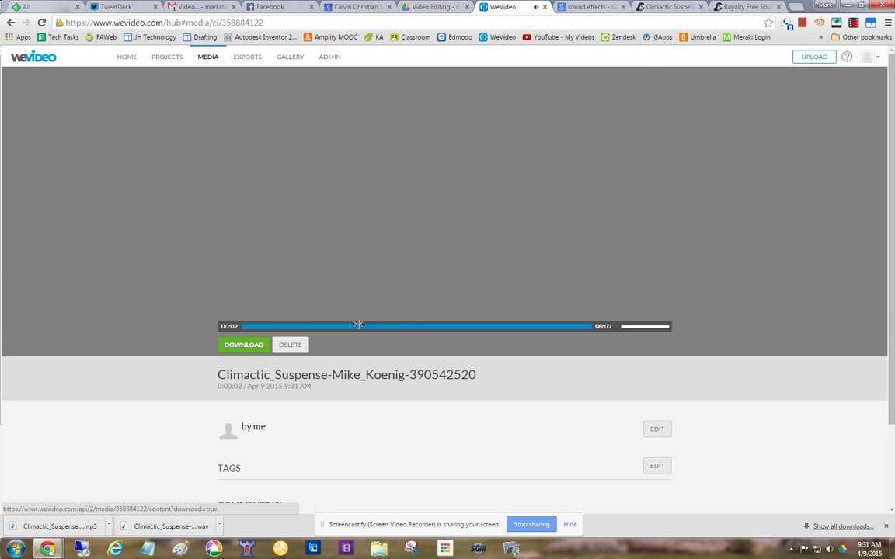
{"action": "left_click", "coordinate": [208, 57]}
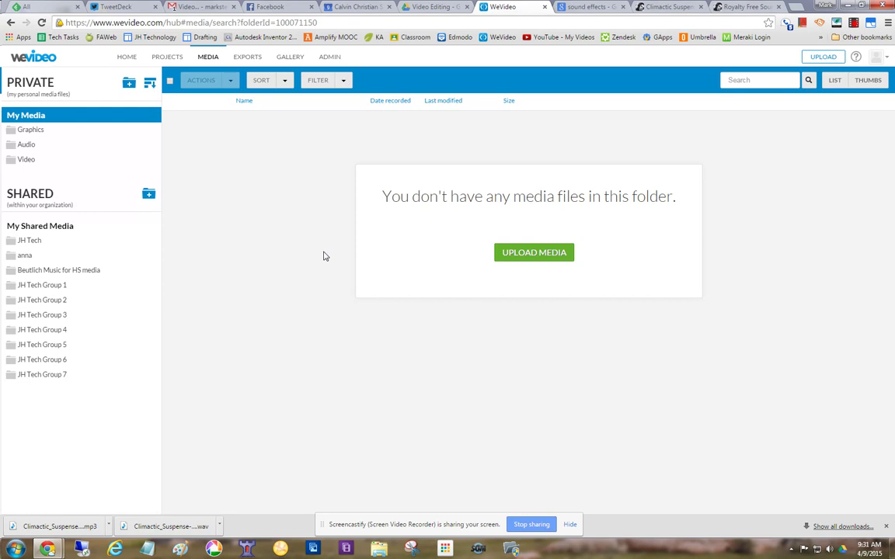
{"action": "left_click", "coordinate": [853, 22]}
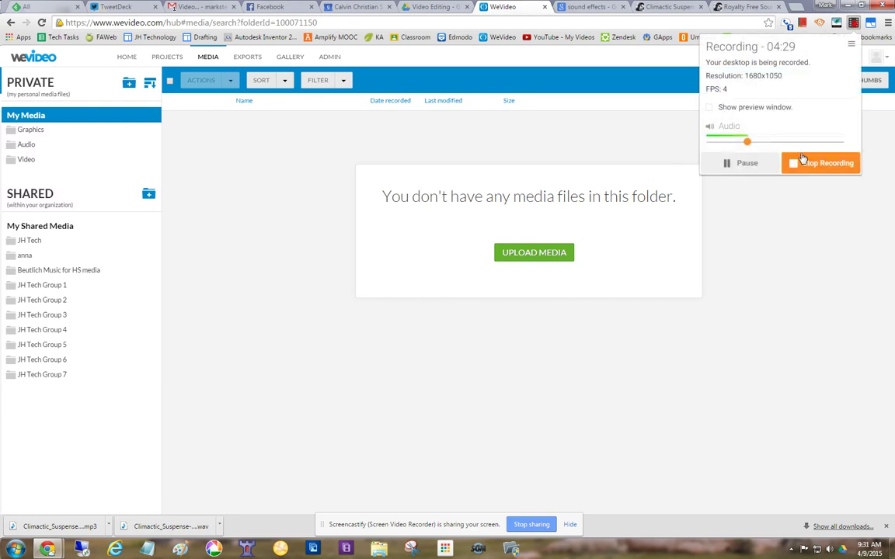